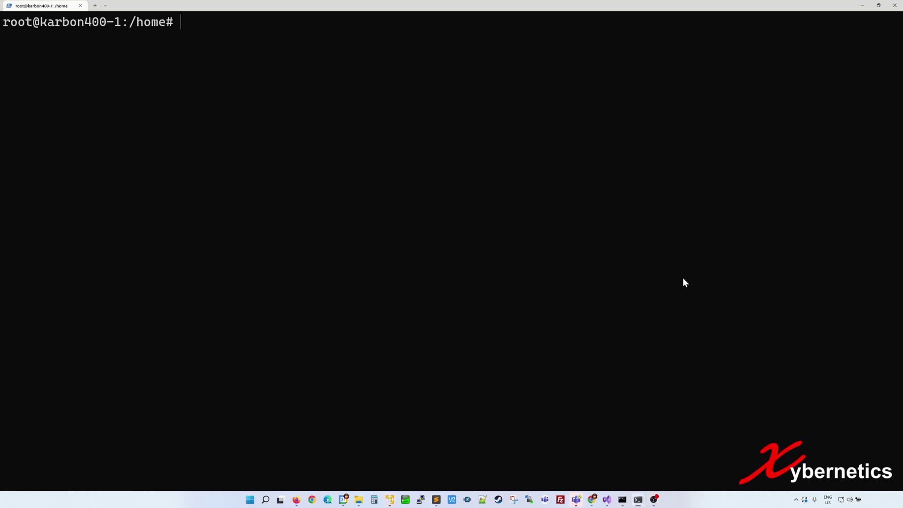
{"action": "type", "text": "lsb_re"}
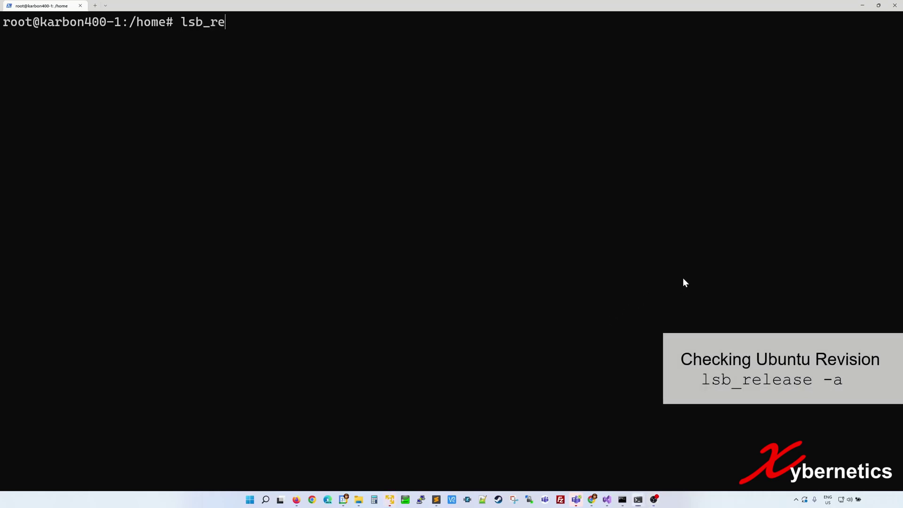
{"action": "type", "text": "lease -a"}
- Run lsb_release -a to show the server is Ubuntu 20.04.5 LTS (focal)
{"action": "key", "text": "Return"}
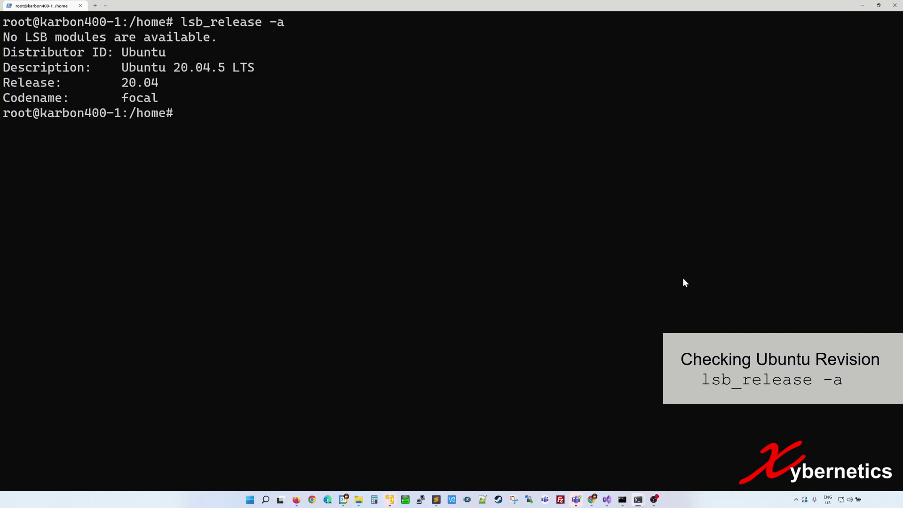
{"action": "type", "text": "cl"}
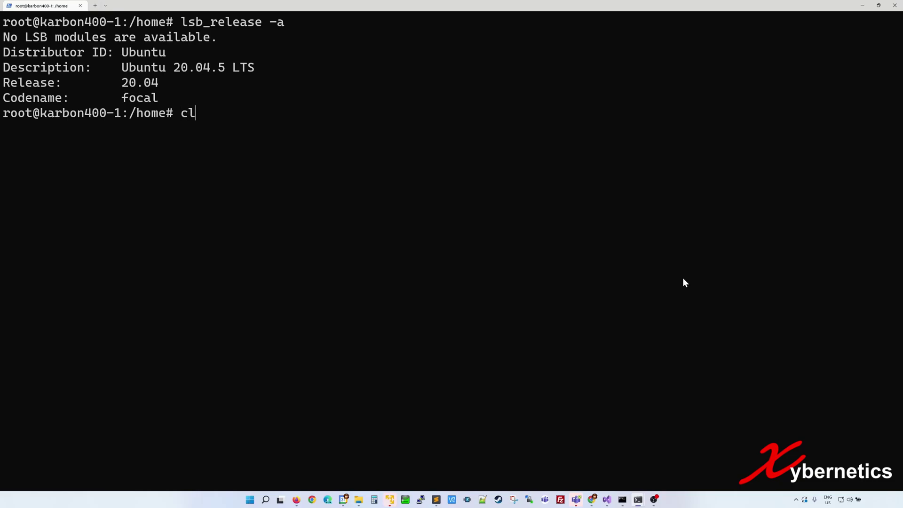
{"action": "type", "text": "ear"}
- Clear the screen and confirm with systemctl status k3s that k3s.service is active and running
{"action": "key", "text": "Return"}
{"action": "type", "text": "s"}
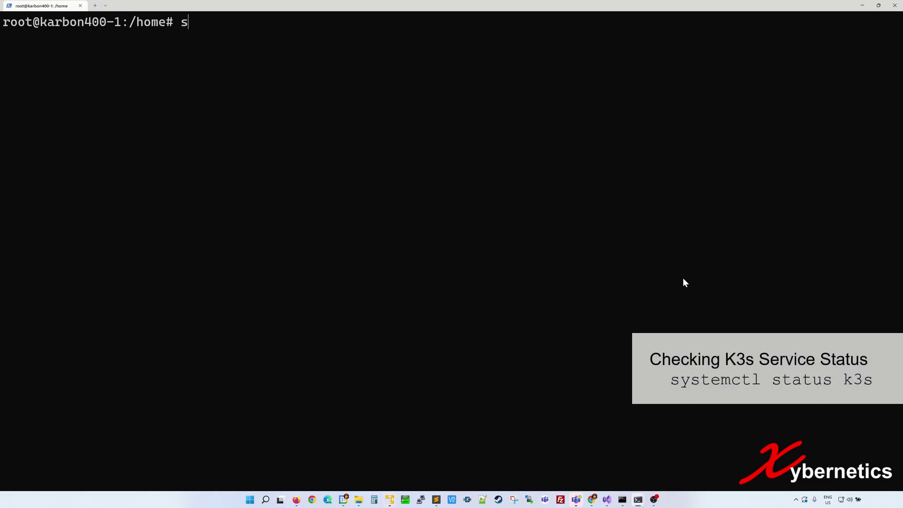
{"action": "type", "text": "ystemctl "}
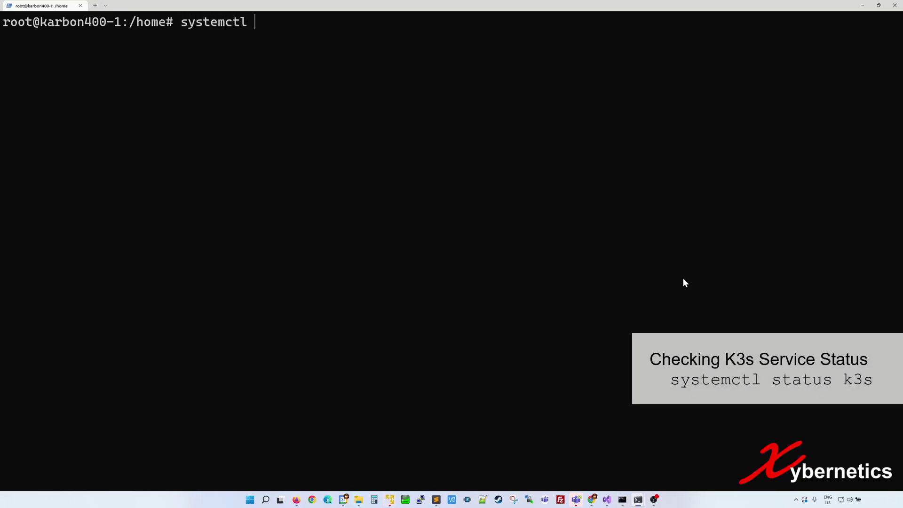
{"action": "type", "text": "statu"}
{"action": "type", "text": "s k3s"}
{"action": "key", "text": "Return"}
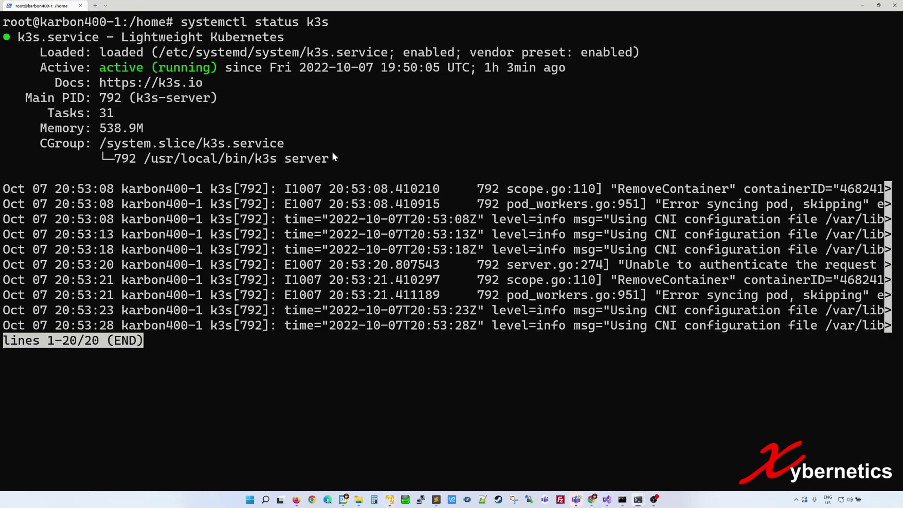
{"action": "key", "text": "q"}
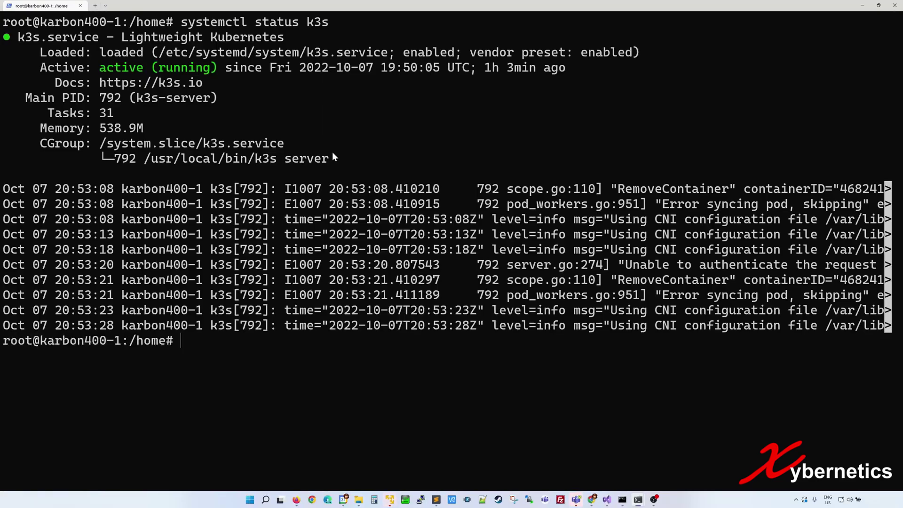
{"action": "key", "text": "Return"}
{"action": "key", "text": "Return"}
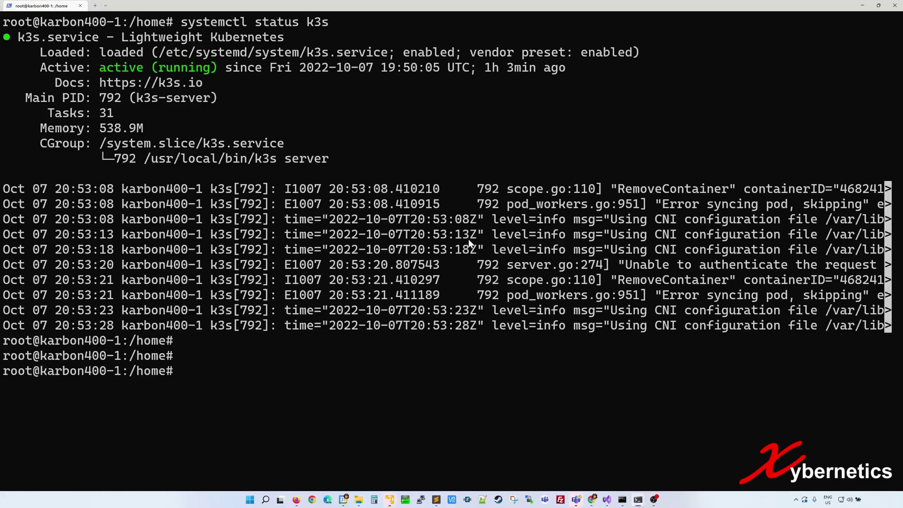
{"action": "type", "text": "k3s"}
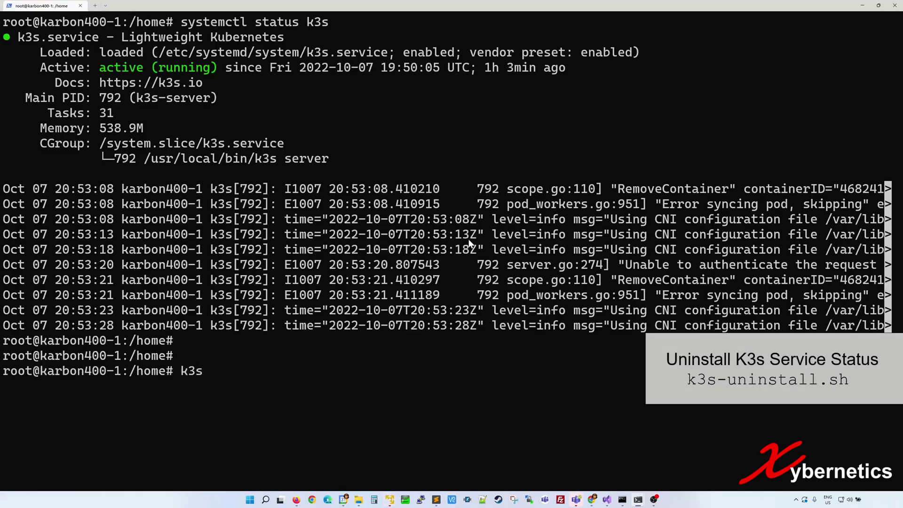
{"action": "type", "text": "-unin"}
{"action": "type", "text": "stall."}
{"action": "type", "text": "sh"}
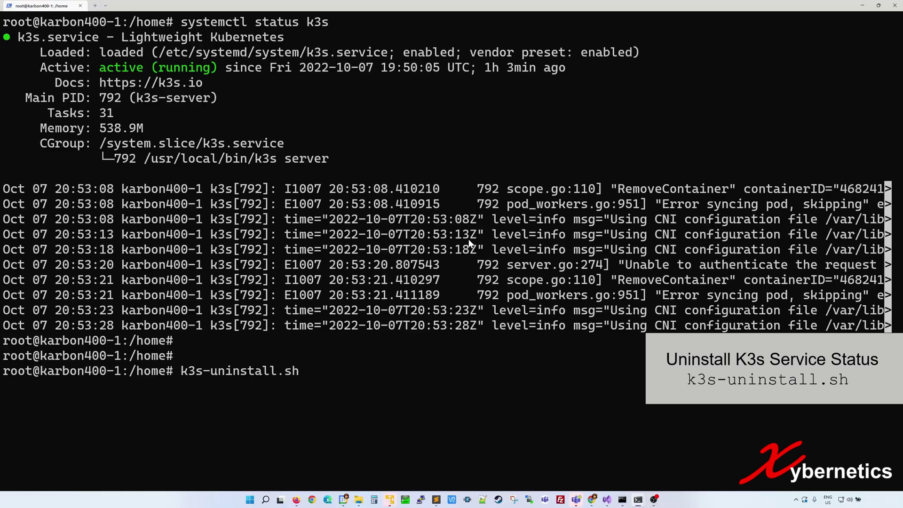
- Run k3s-uninstall.sh to disable k3s.service and remove its binaries and data
{"action": "key", "text": "Return"}
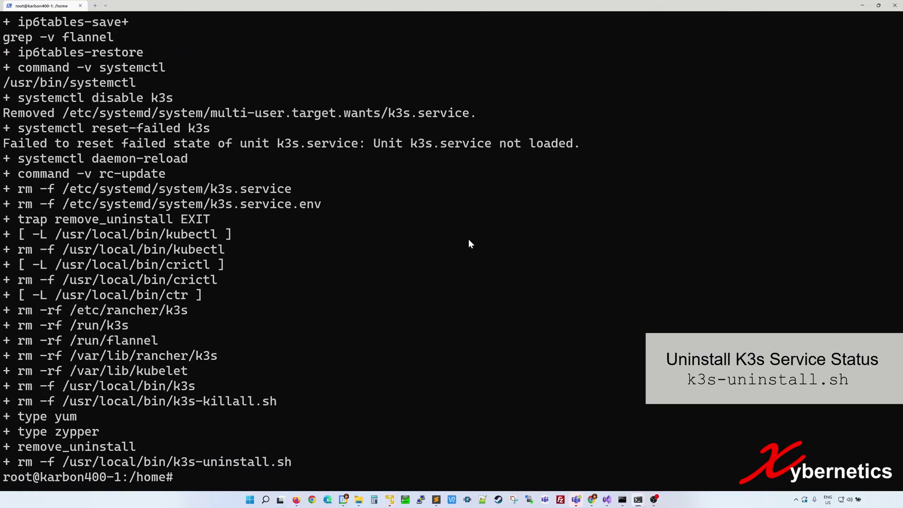
{"action": "key", "text": "Return"}
{"action": "key", "text": "Return"}
{"action": "key", "text": "Return"}
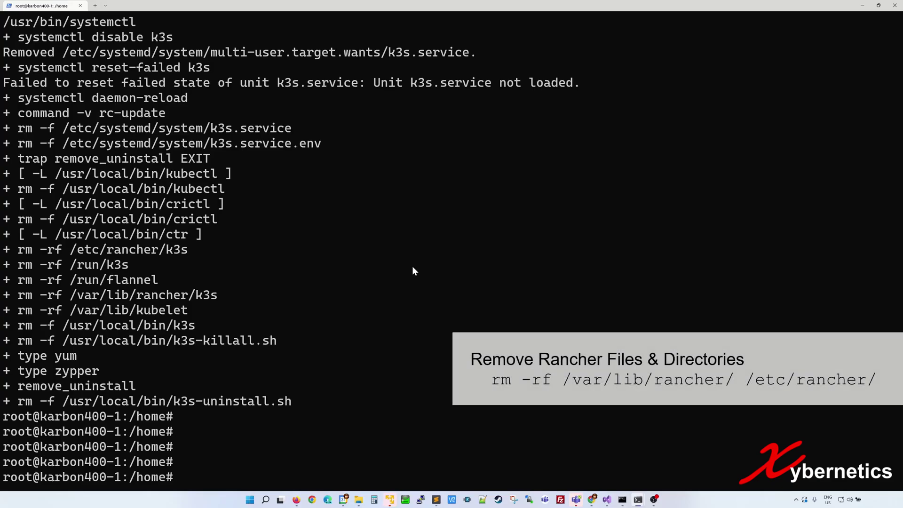
{"action": "type", "text": "rm "}
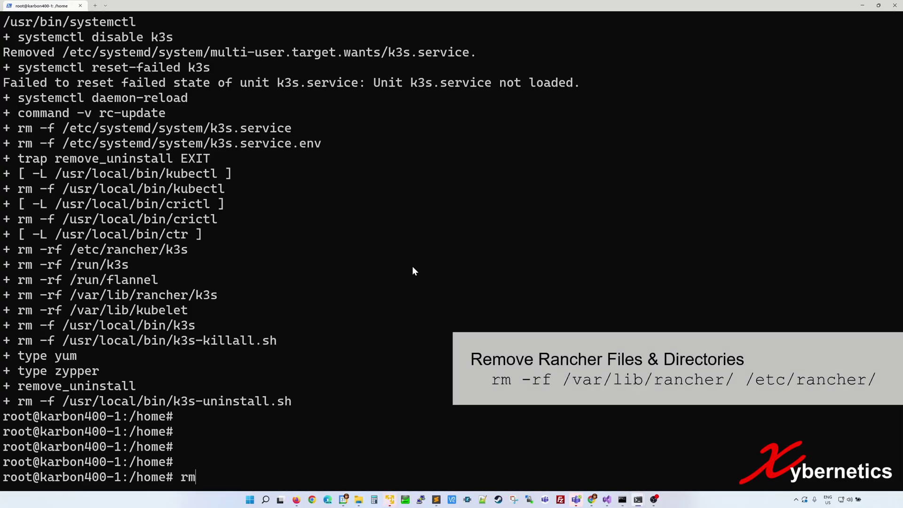
{"action": "type", "text": "-"}
{"action": "type", "text": "rf /"}
{"action": "type", "text": "var/"}
{"action": "type", "text": "lib"}
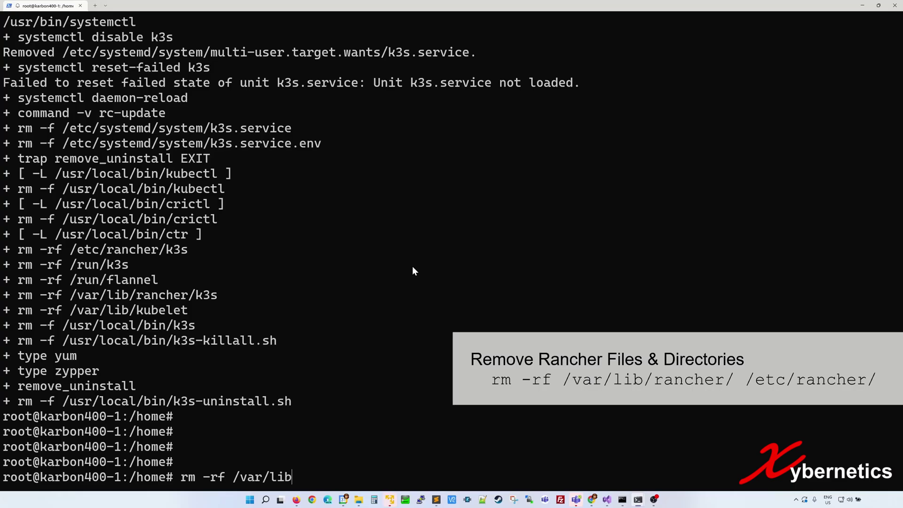
{"action": "type", "text": "/"}
{"action": "type", "text": "rancher/"}
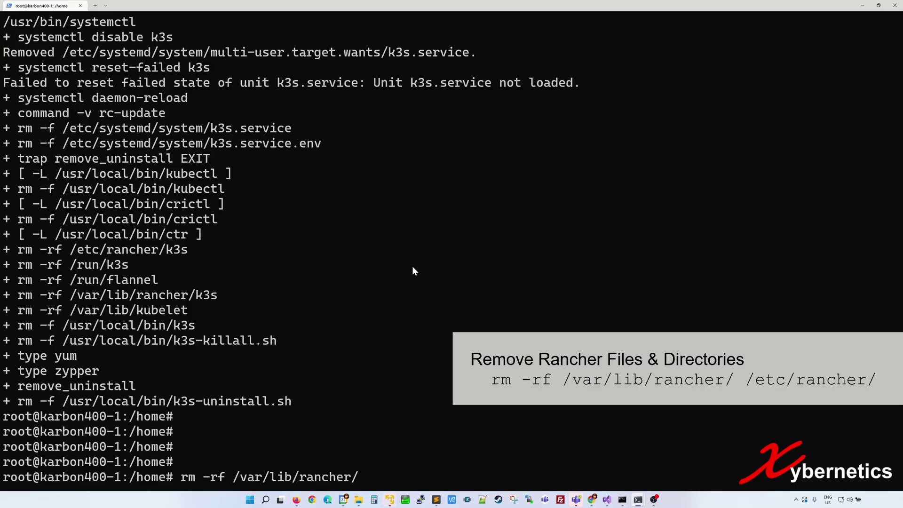
{"action": "type", "text": "/et"}
{"action": "type", "text": "c/"}
{"action": "type", "text": "ran"}
- Force-delete /var/lib/rancher/ and /etc/rancher/ with rm -rf
{"action": "key", "text": "Tab"}
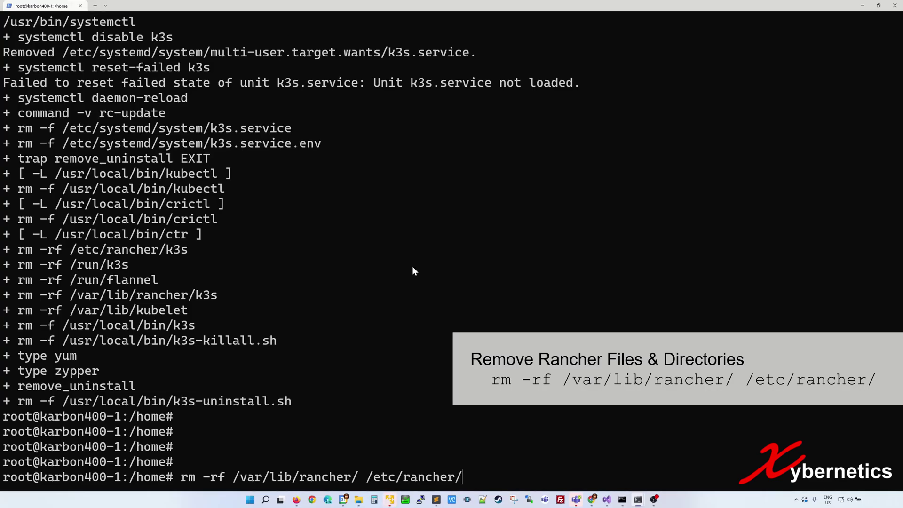
{"action": "key", "text": "Return"}
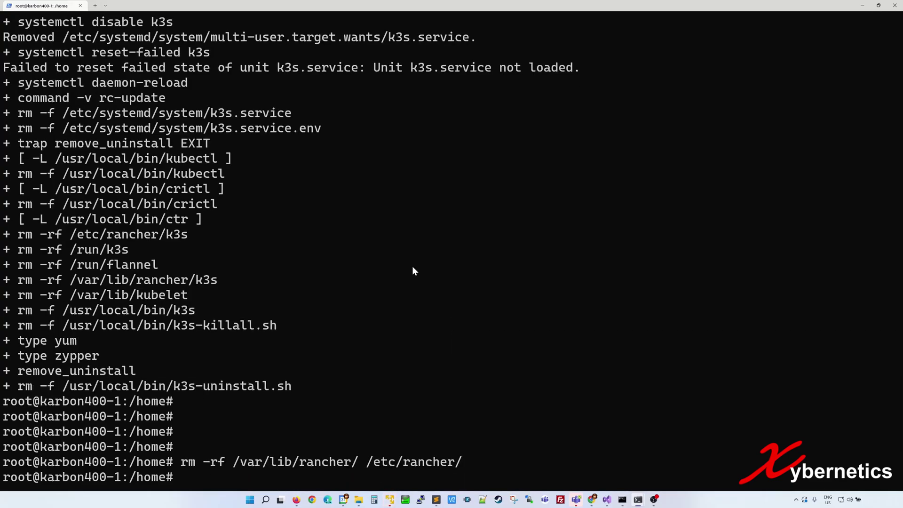
- Rerun systemctl status k3s, which now reports k3s.service could not be found
{"action": "key", "text": "Up"}
{"action": "key", "text": "Up"}
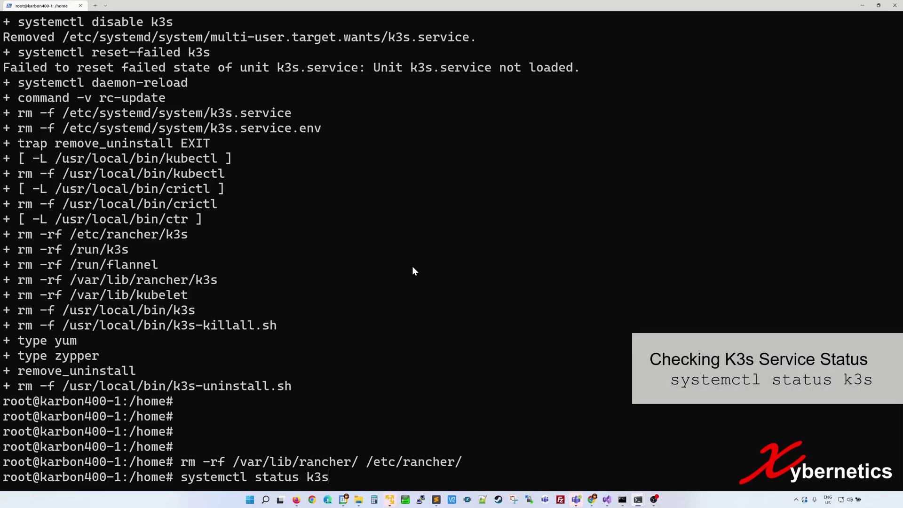
{"action": "key", "text": "Return"}
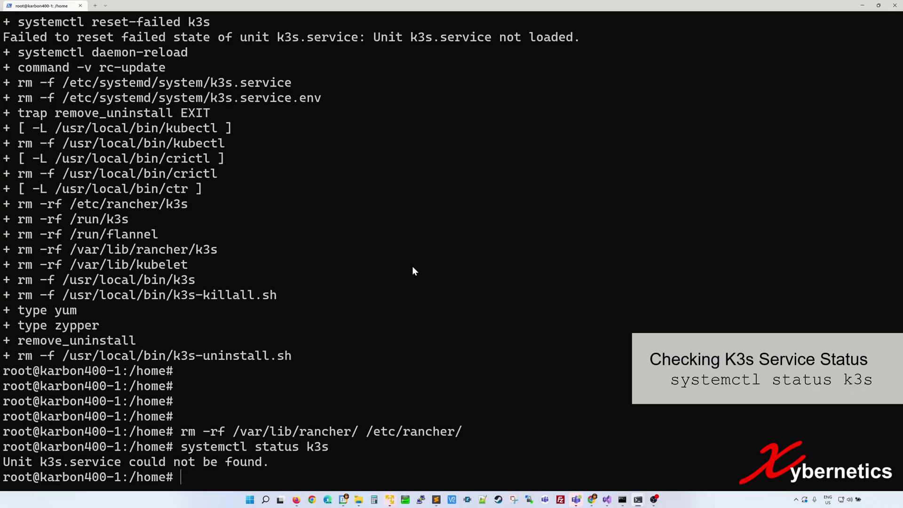